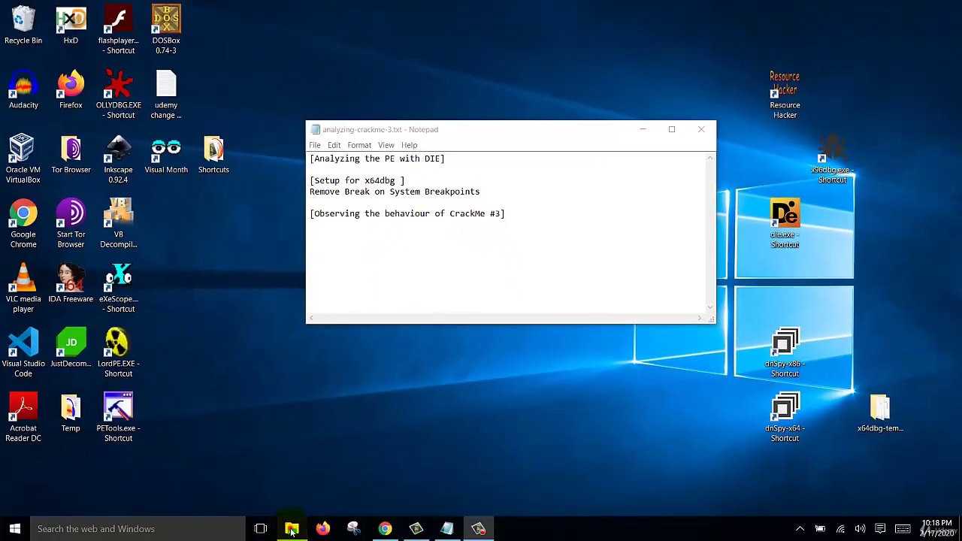
Delete the CrackMe3.zip archive from the crackmes folder in File Explorer.
left_click(291, 529)
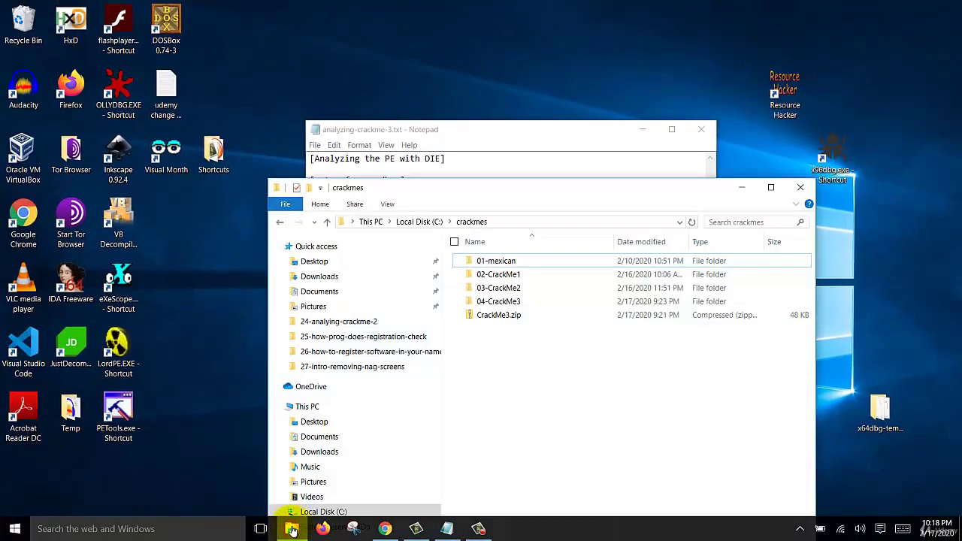
right_click(502, 317)
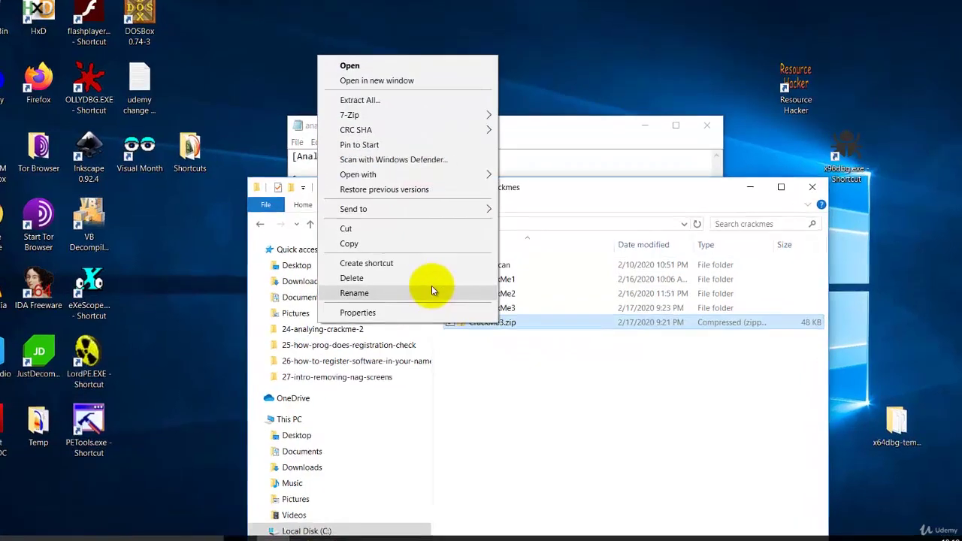
left_click(439, 274)
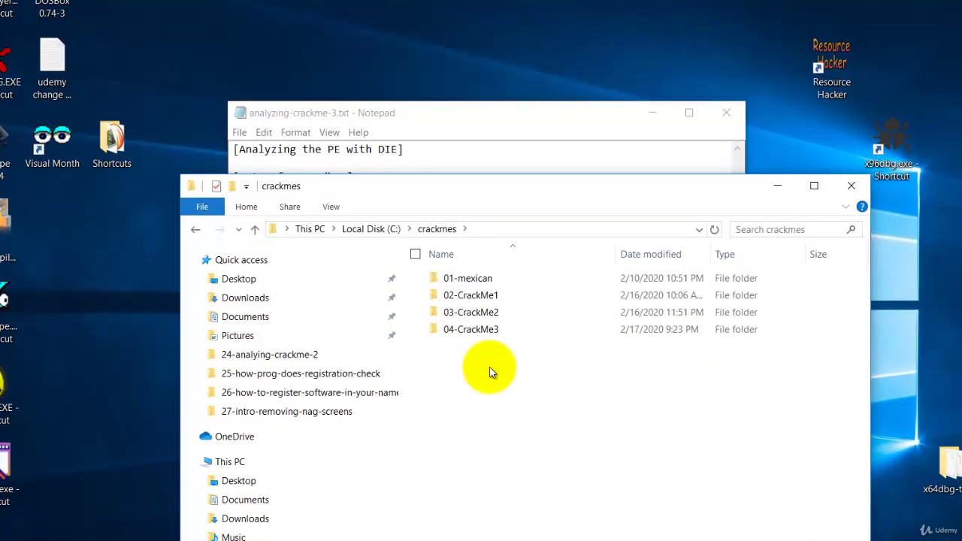
Reposition the crackmes folder window and open the 04-CrackMe3 folder.
left_click_drag(525, 190, 502, 54)
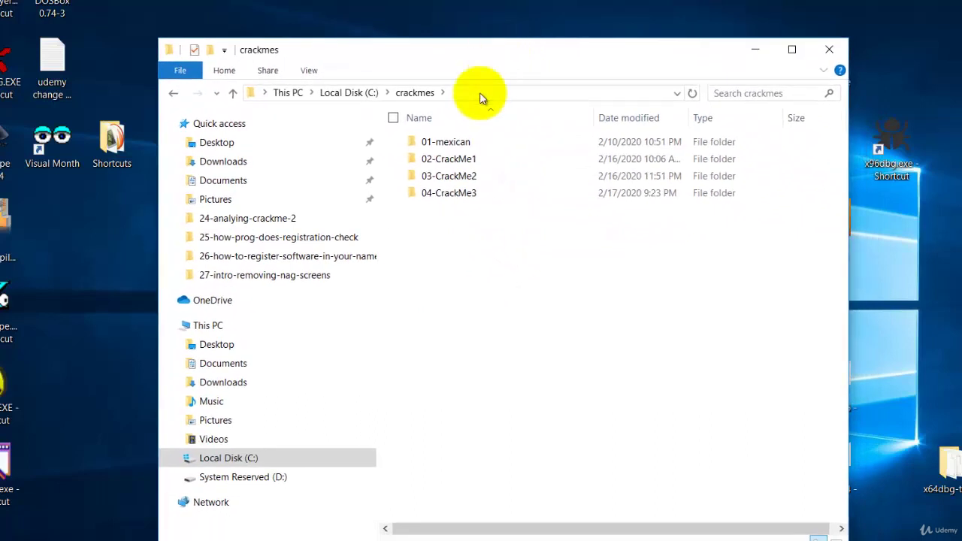
left_click(456, 195)
double_click(456, 195)
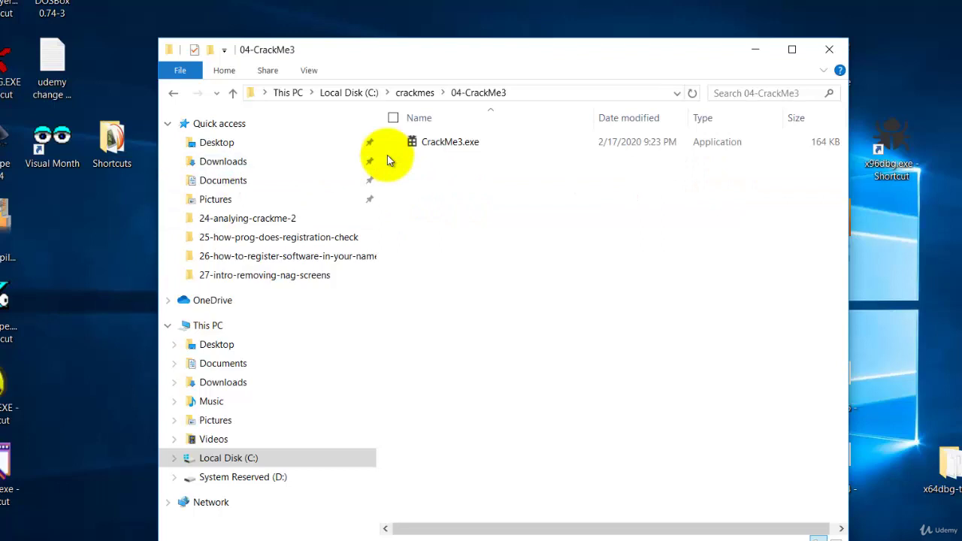
Load CrackMe3.exe into Detect It Easy, allow it to run, examine the file's compiler and linker, and close the analyser.
left_click_drag(510, 52, 359, 58)
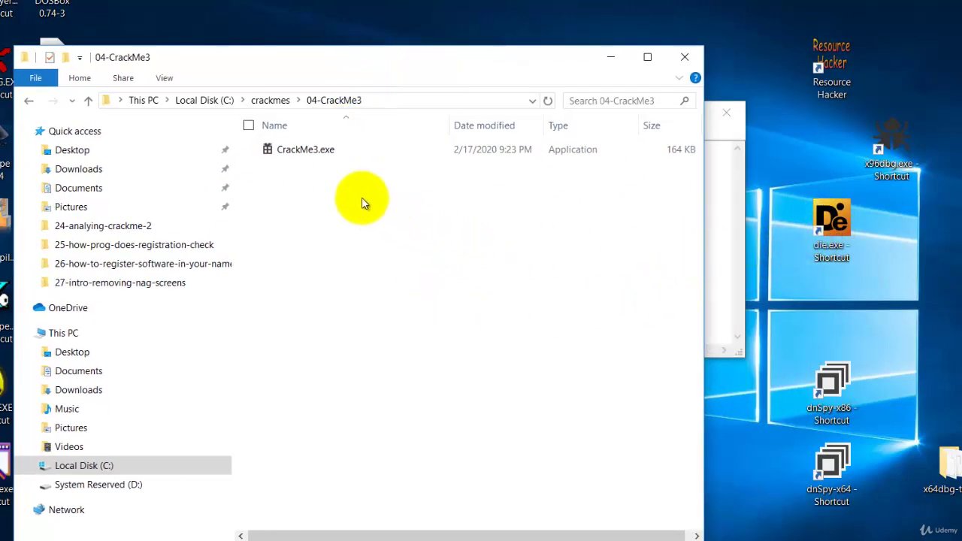
left_click_drag(311, 149, 823, 232)
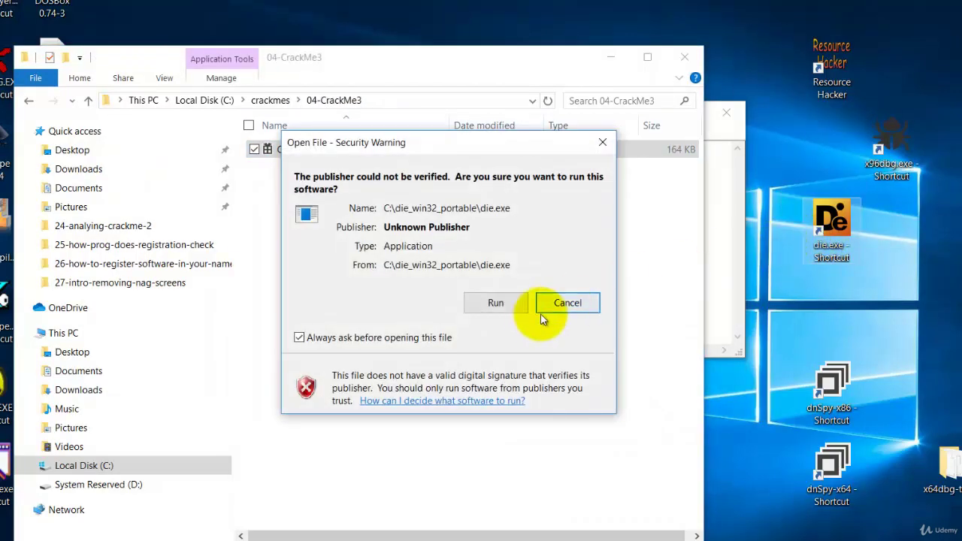
left_click(498, 302)
left_click(510, 300)
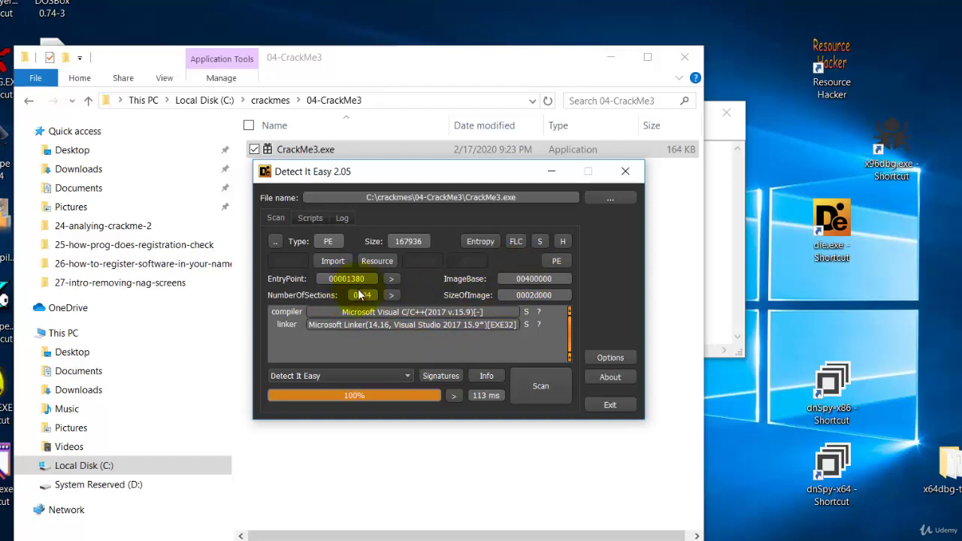
left_click(454, 172)
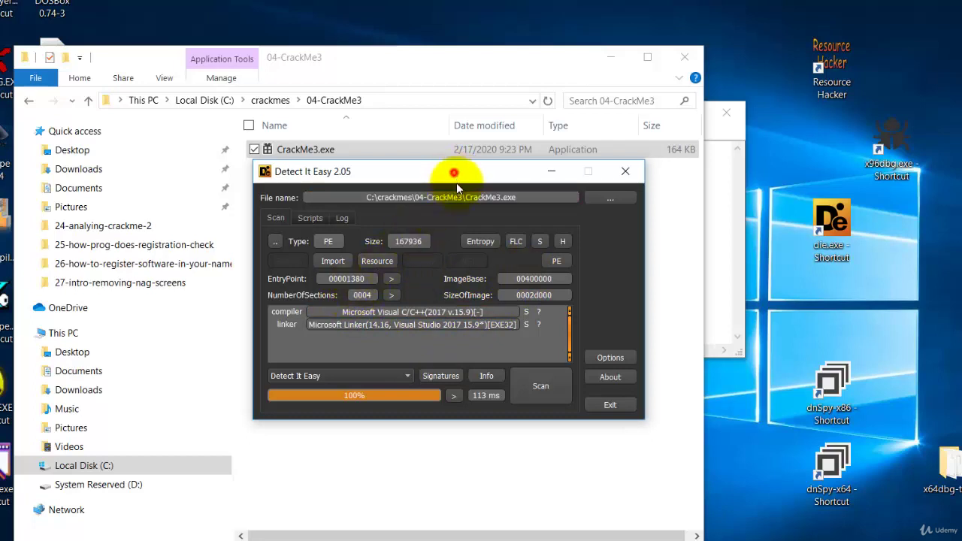
left_click_drag(457, 183, 435, 287)
left_click(329, 152)
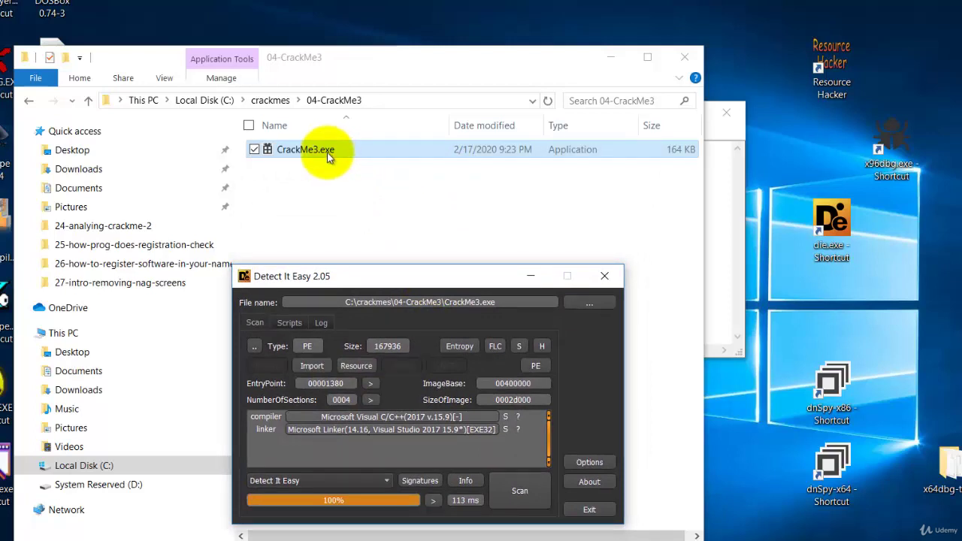
left_click(605, 277)
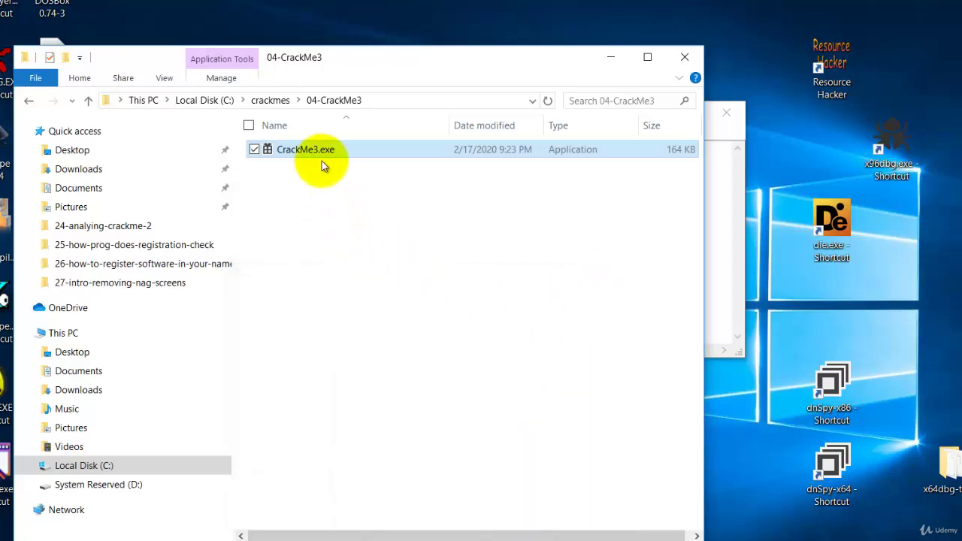
Run CrackMe3.exe despite the unverified publisher and dismiss its opening nag screen.
double_click(319, 148)
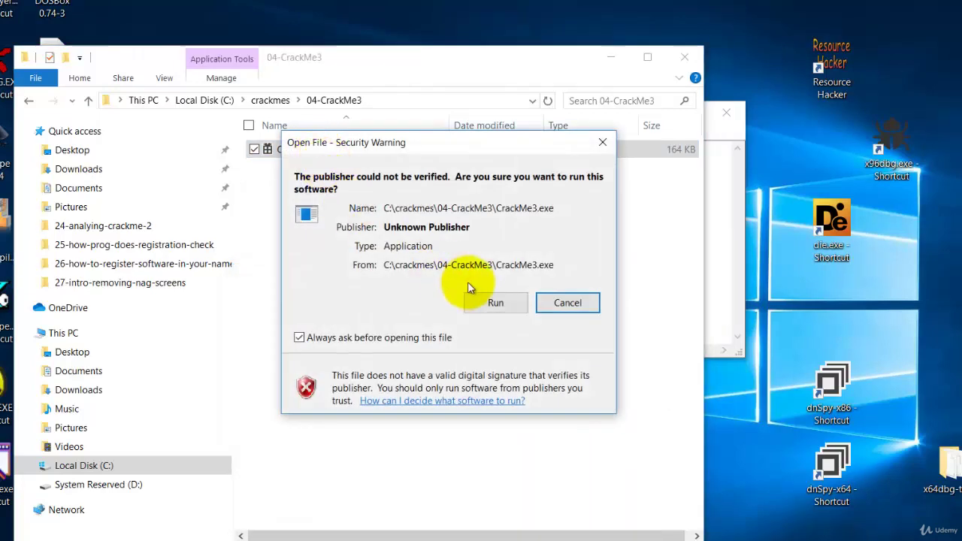
left_click(494, 301)
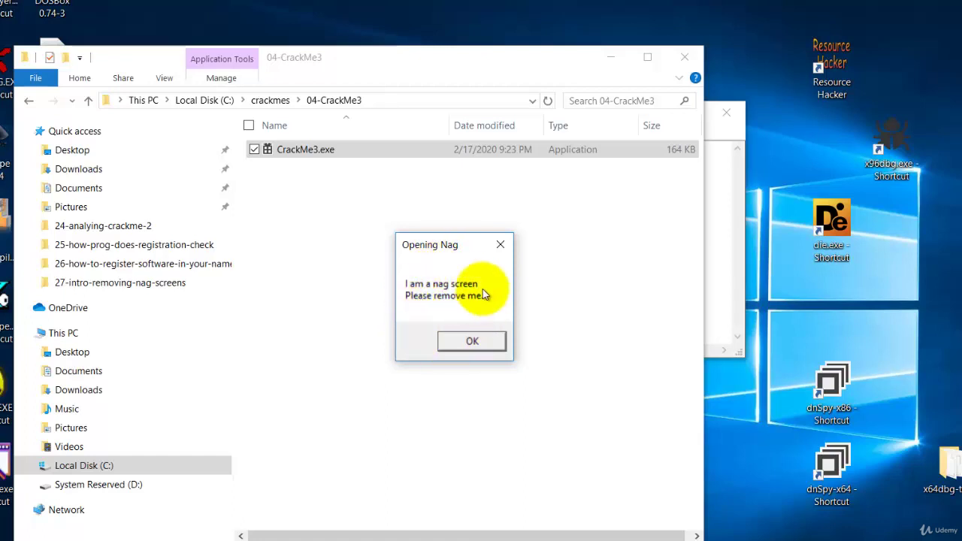
left_click(482, 344)
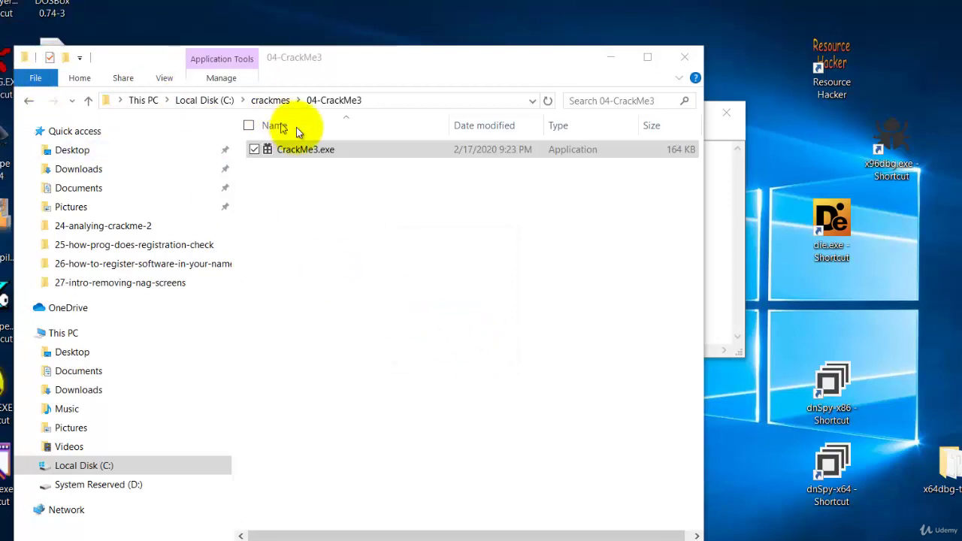
Minimize the File Explorer and Notepad windows to uncover the CrackMe #3 main window.
left_click(611, 58)
left_click(676, 115)
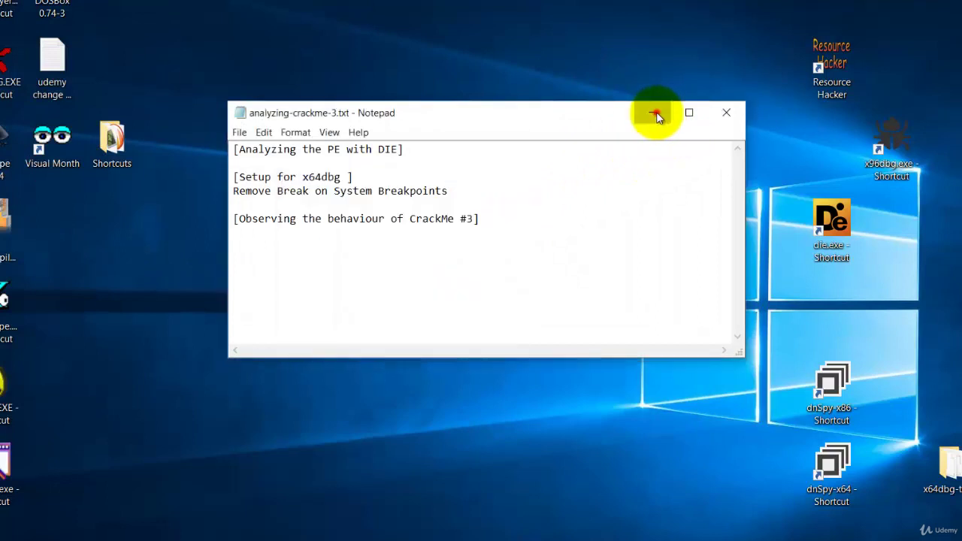
left_click(654, 112)
left_click_drag(425, 182, 452, 171)
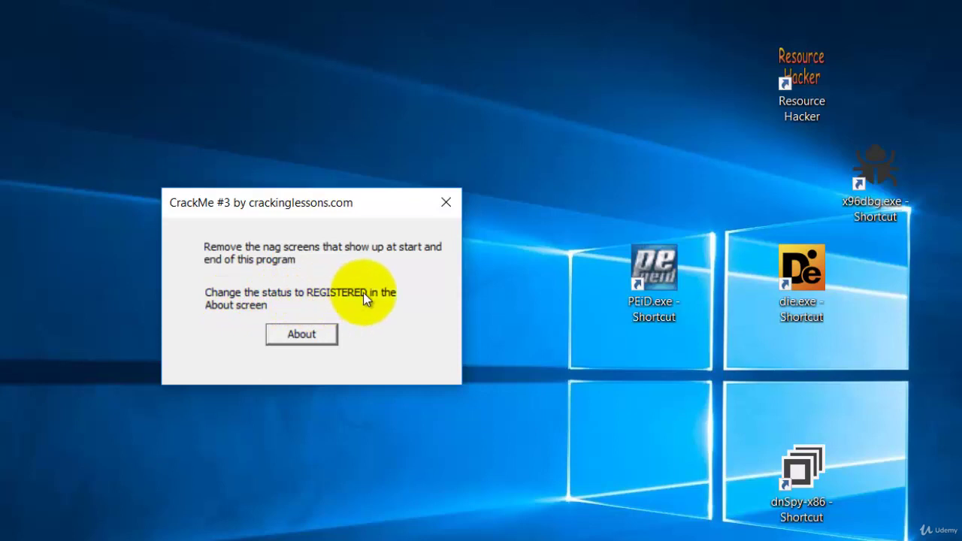
Check the registration status in CrackMe #3's About screen, and close the main window to bring up its closing nag.
left_click(301, 336)
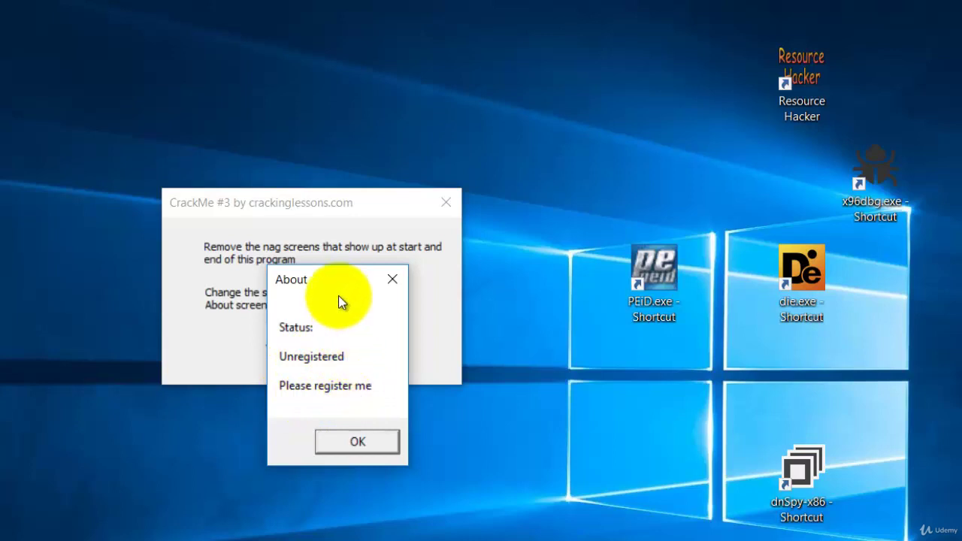
left_click_drag(331, 279, 537, 208)
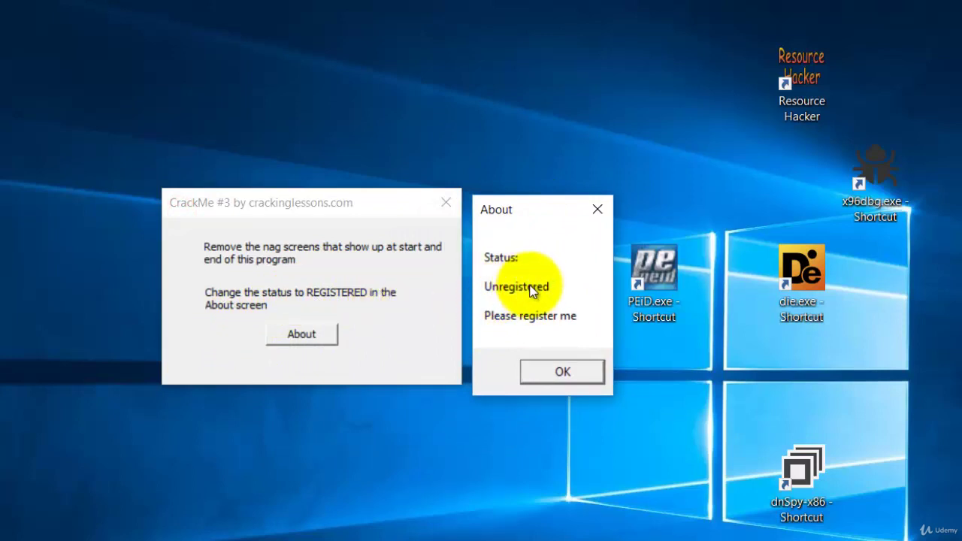
left_click(551, 365)
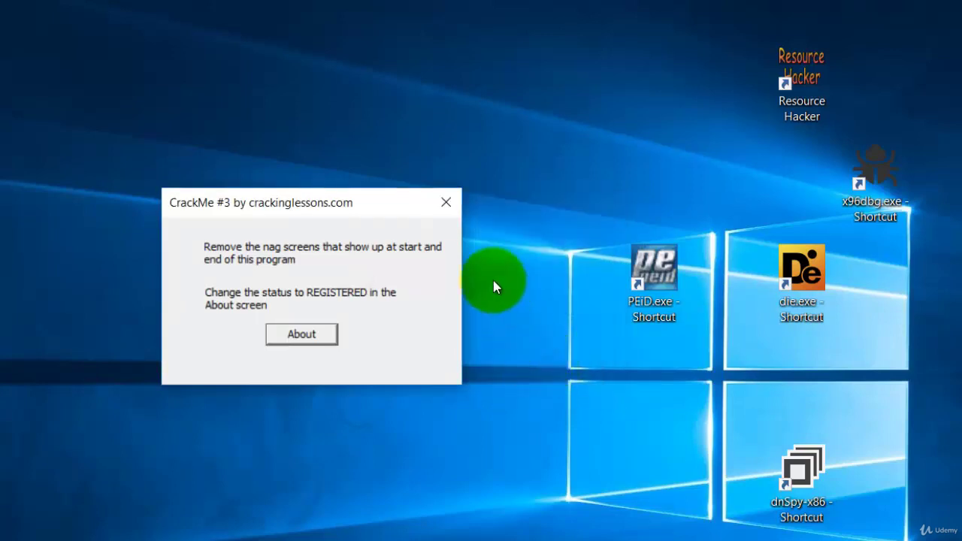
left_click(447, 206)
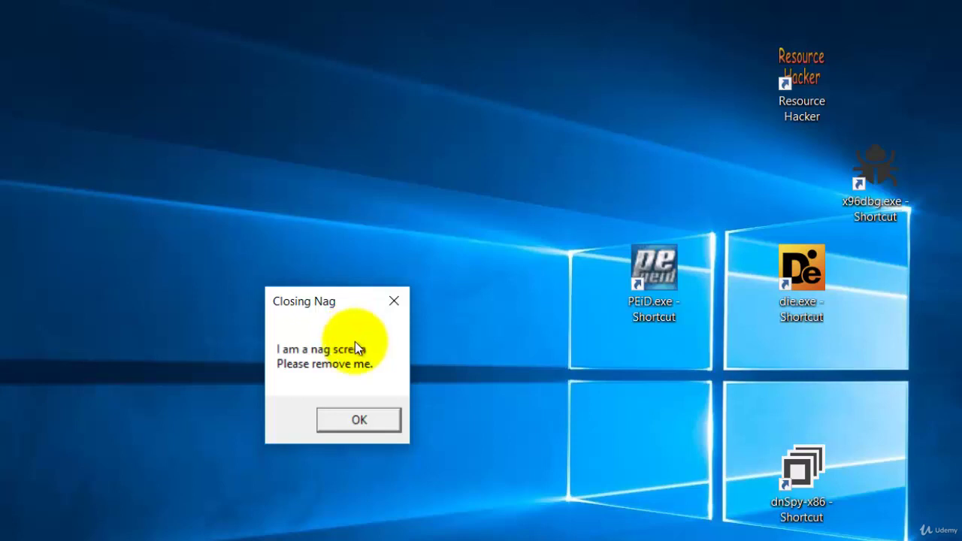
In the analyzing-crackme-3.txt notes in Notepad, add "1. remove nag screens" and "2. change status to registered (About screen)".
key("alt+Tab")
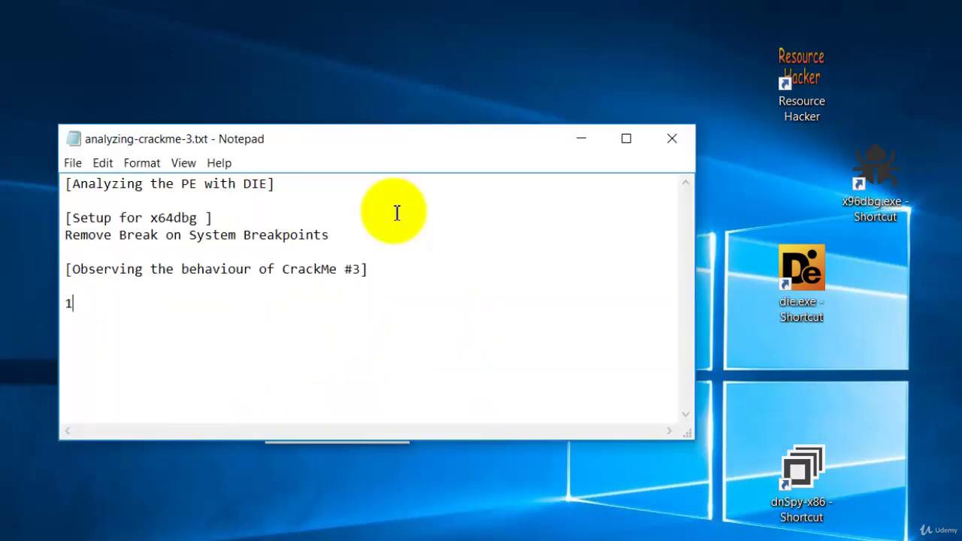
type("remove nag screens")
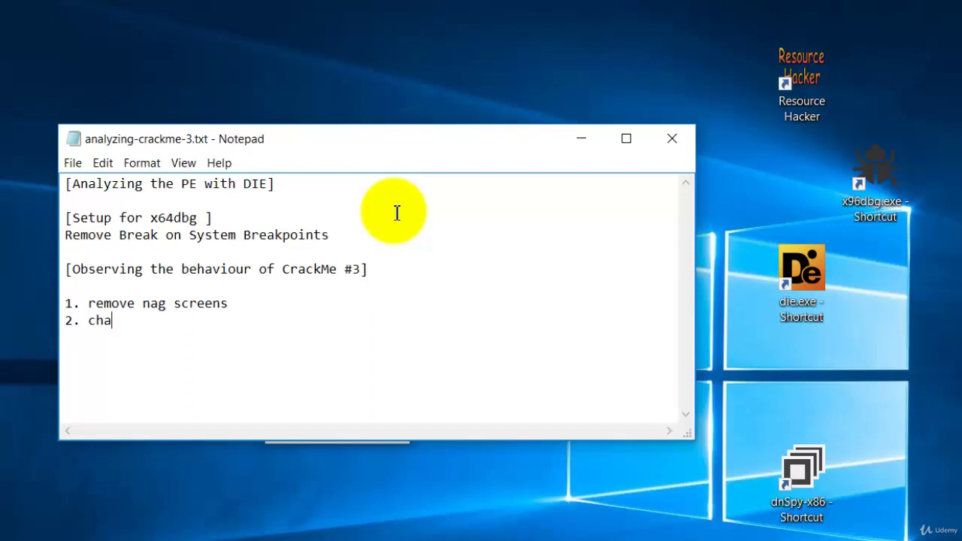
type("nge status")
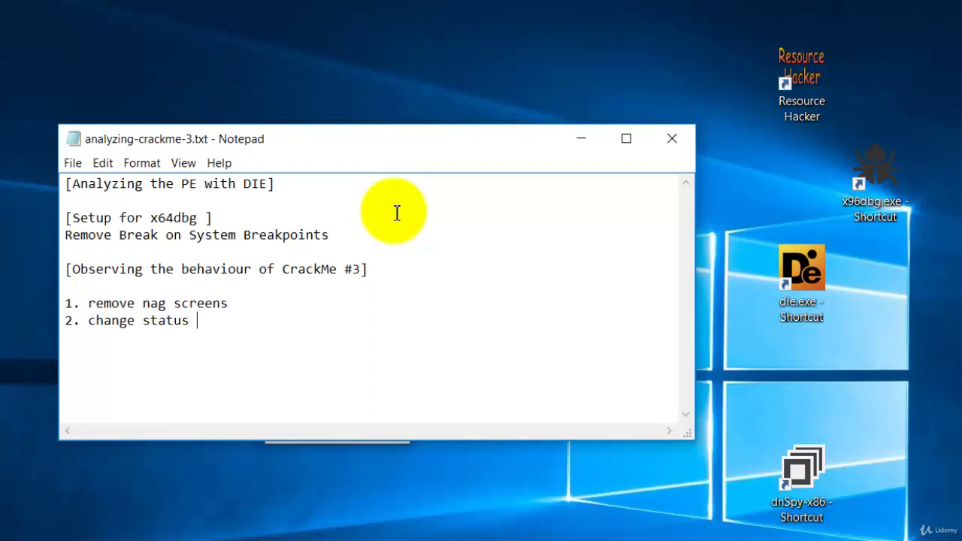
key("BackSpace")
key("BackSpace")
type("to registered (About screen")
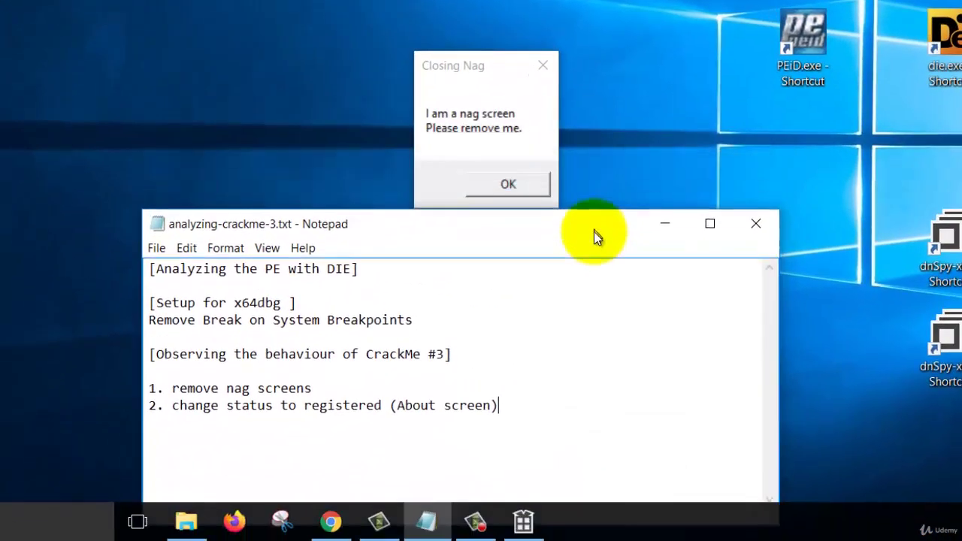
Dismiss the Closing Nag message and move the Notepad window up on the desktop.
left_click(499, 66)
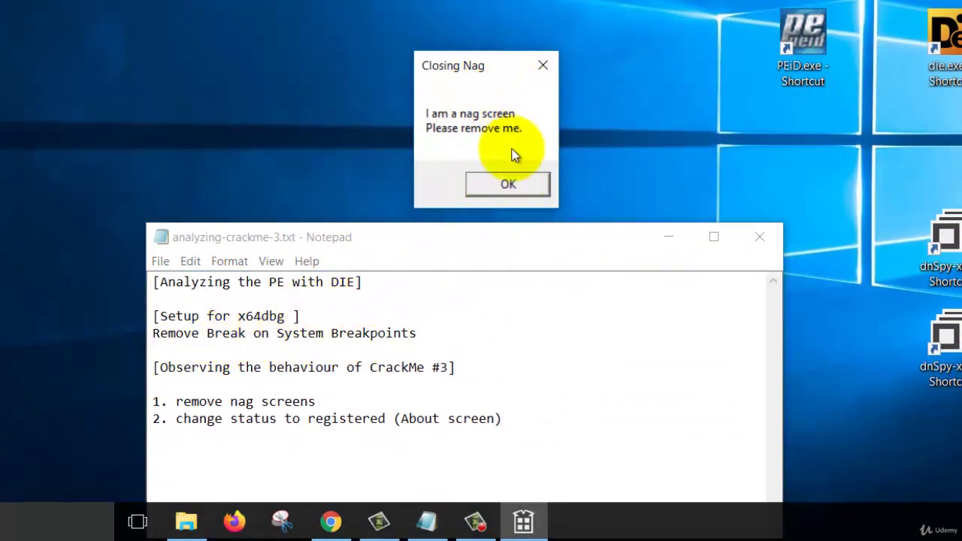
left_click(511, 186)
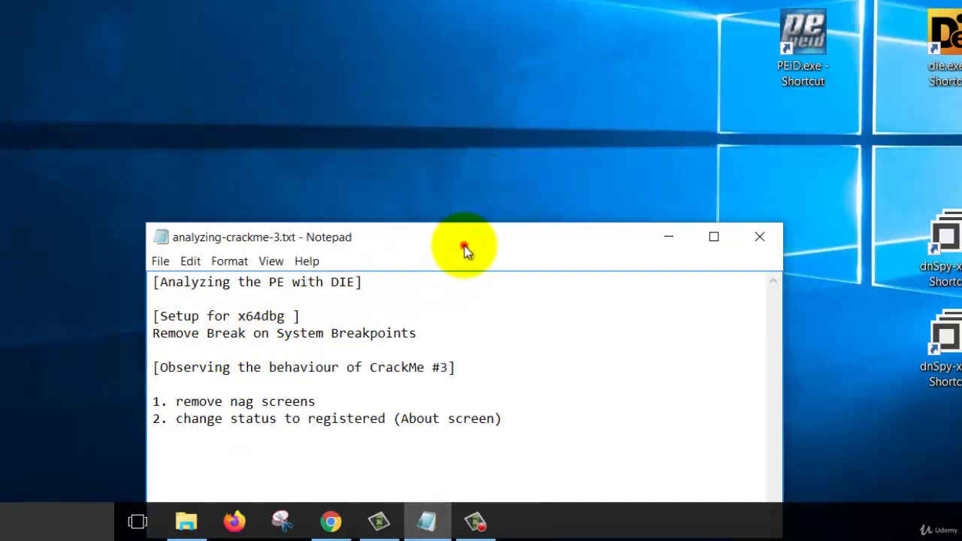
left_click_drag(461, 241, 459, 2)
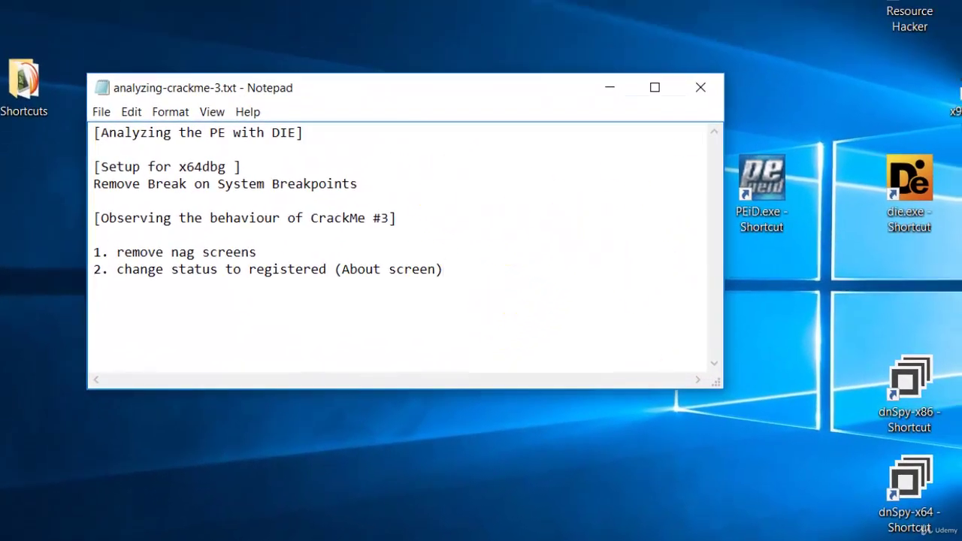
Return to the 04-CrackMe3 folder and open CrackMe3.exe in x32dbg through the x96dbg shortcut, allowing both launchers to run.
key("alt+Tab")
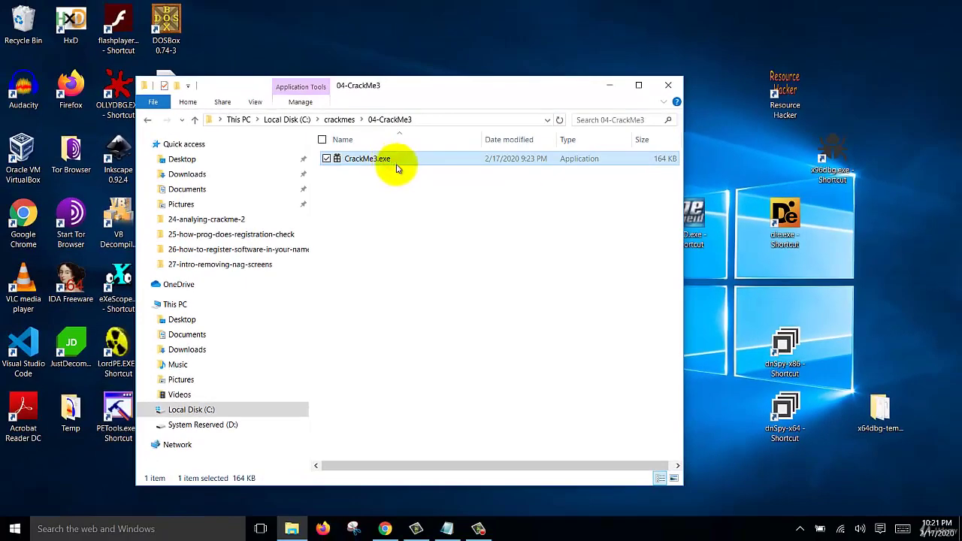
left_click_drag(324, 117, 921, 129)
left_click_drag(810, 174, 829, 164)
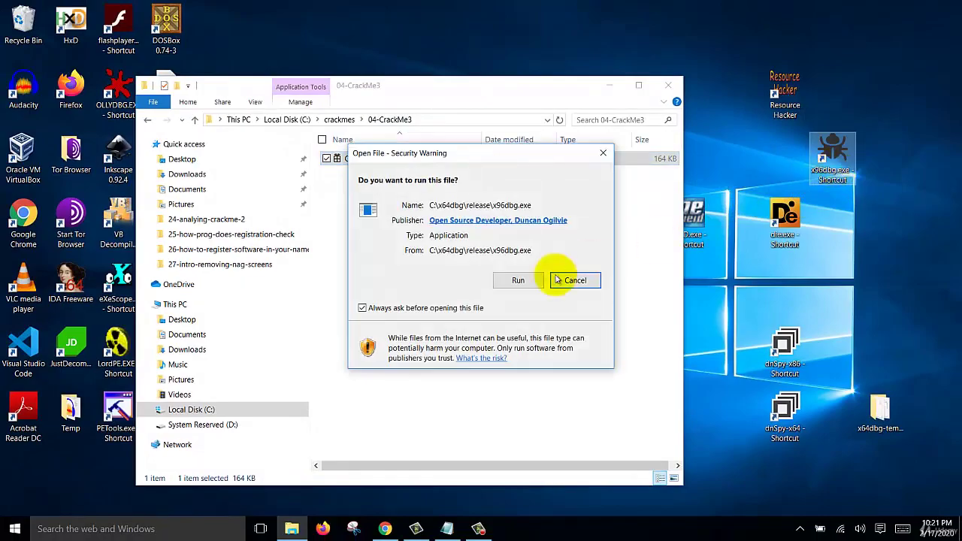
left_click(507, 284)
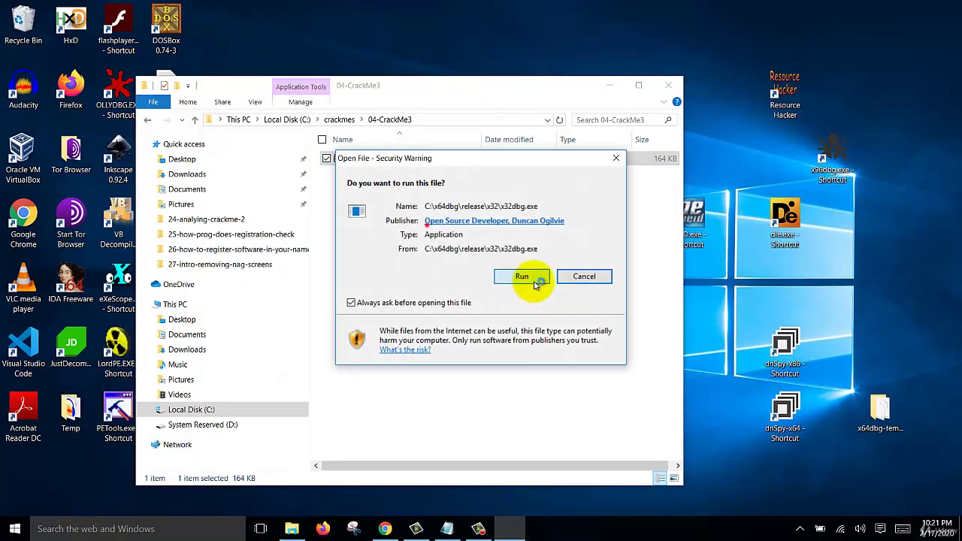
left_click(536, 284)
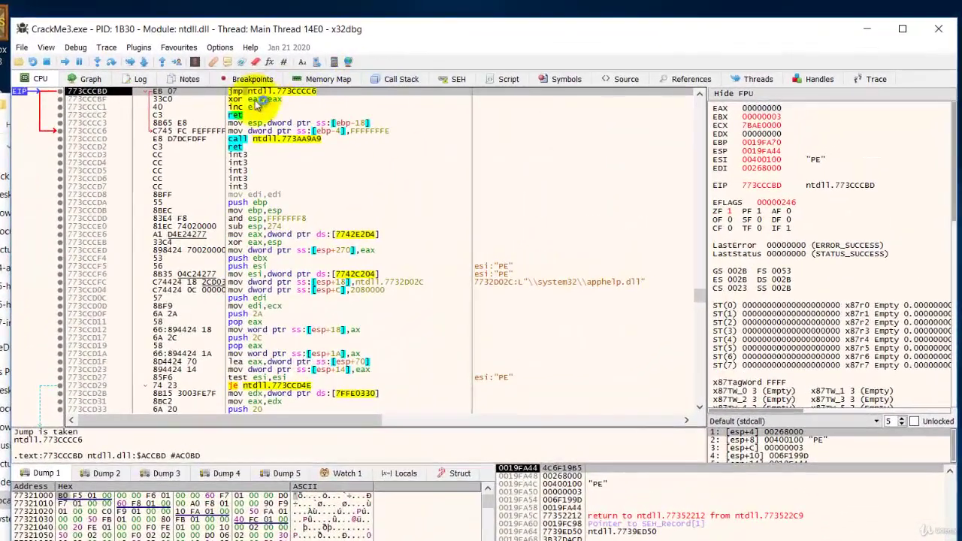
Disable breaking on the System Breakpoint in the debugger preferences, check the ignored exceptions, save the settings, and restart CrackMe3.exe.
left_click(220, 48)
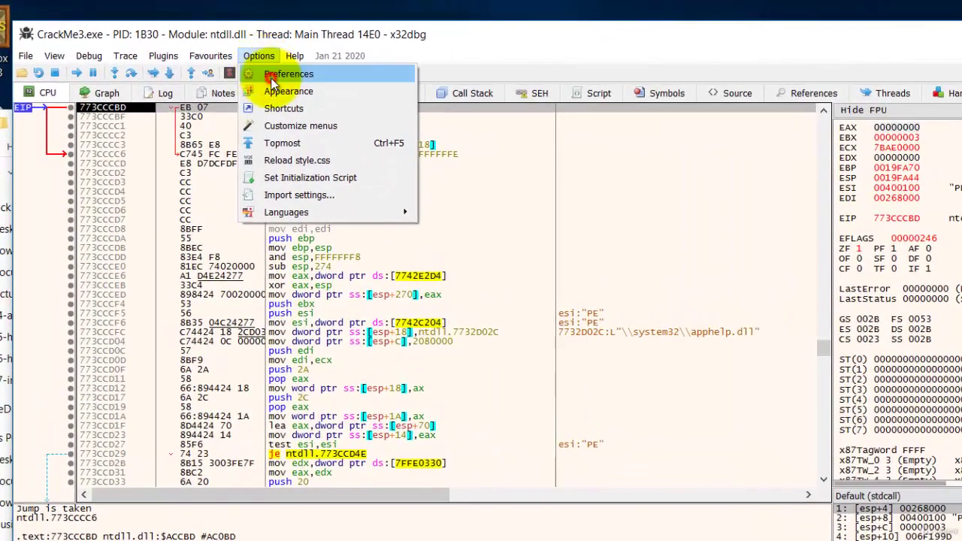
left_click(288, 73)
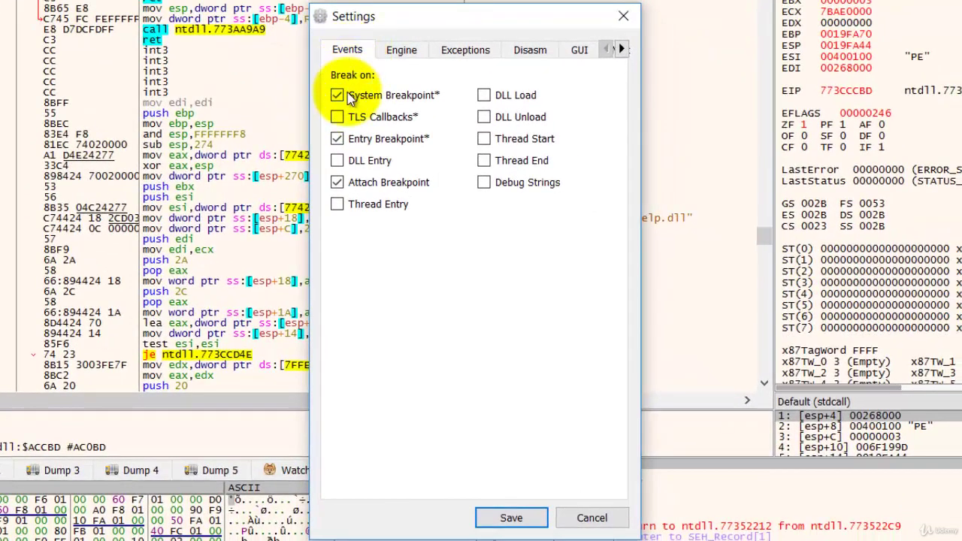
left_click(337, 95)
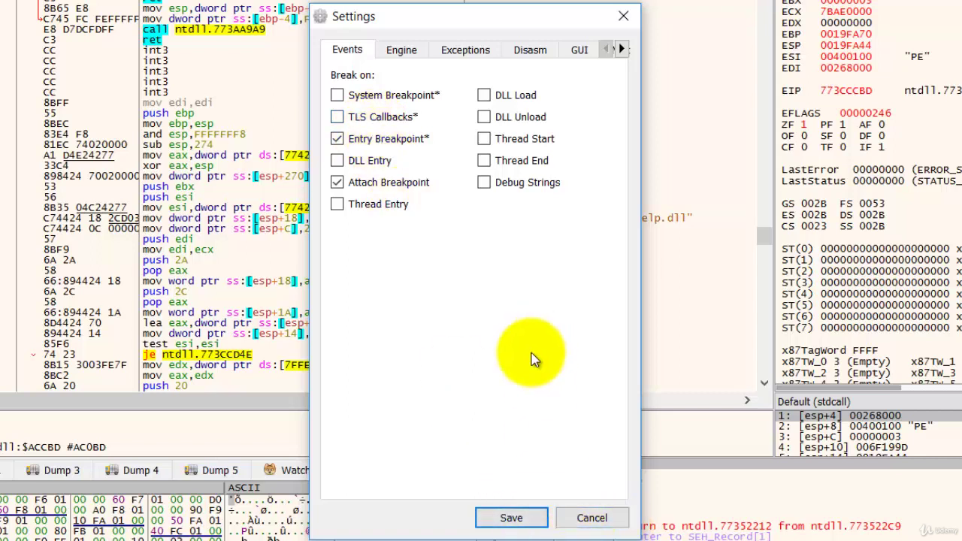
left_click(472, 49)
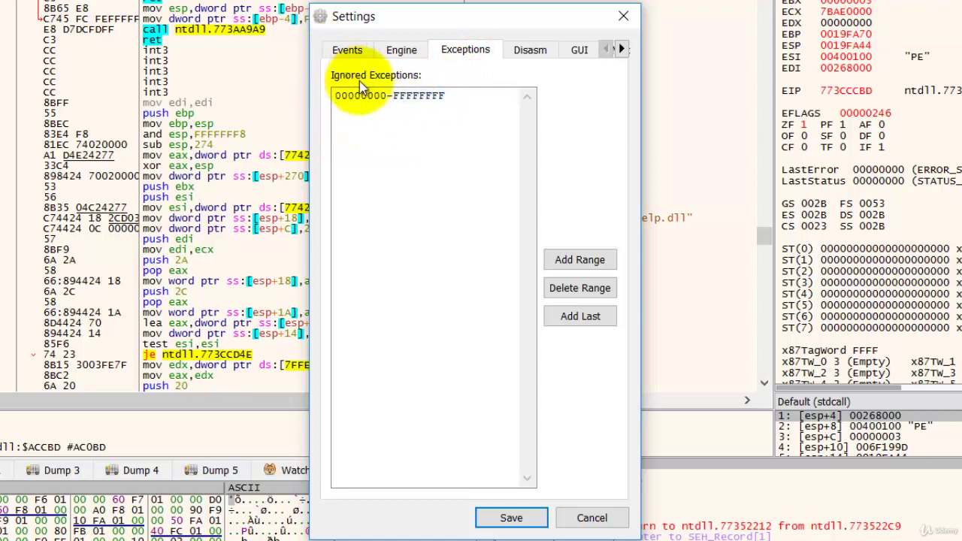
left_click(347, 49)
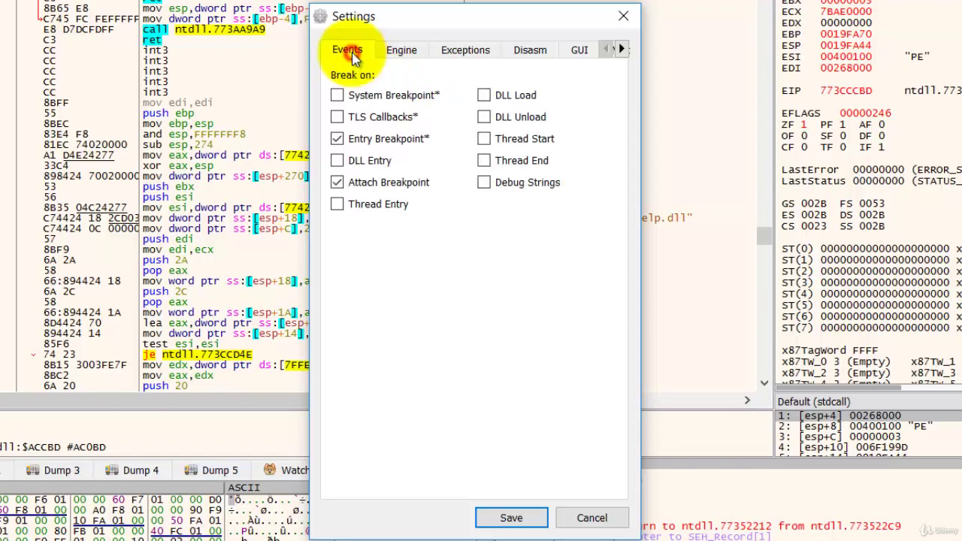
left_click(518, 518)
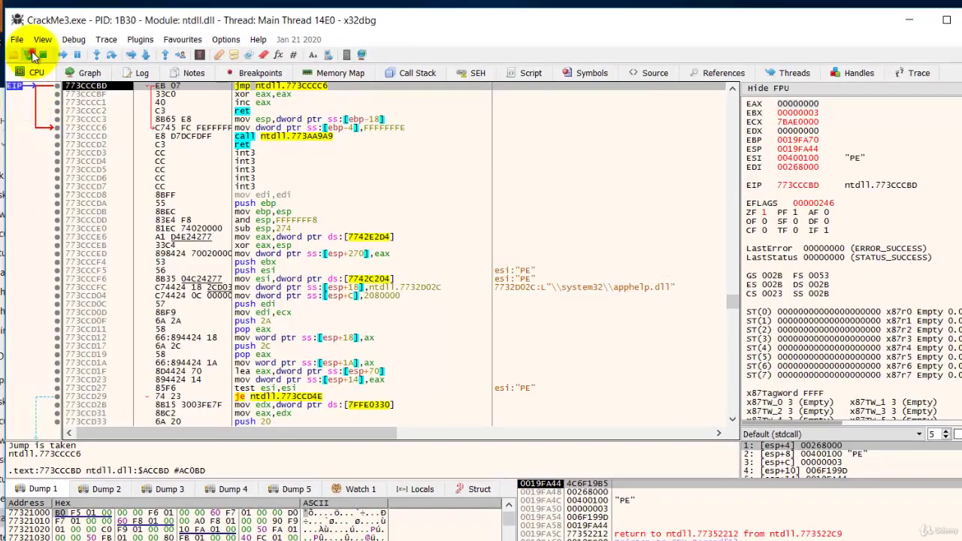
left_click(30, 55)
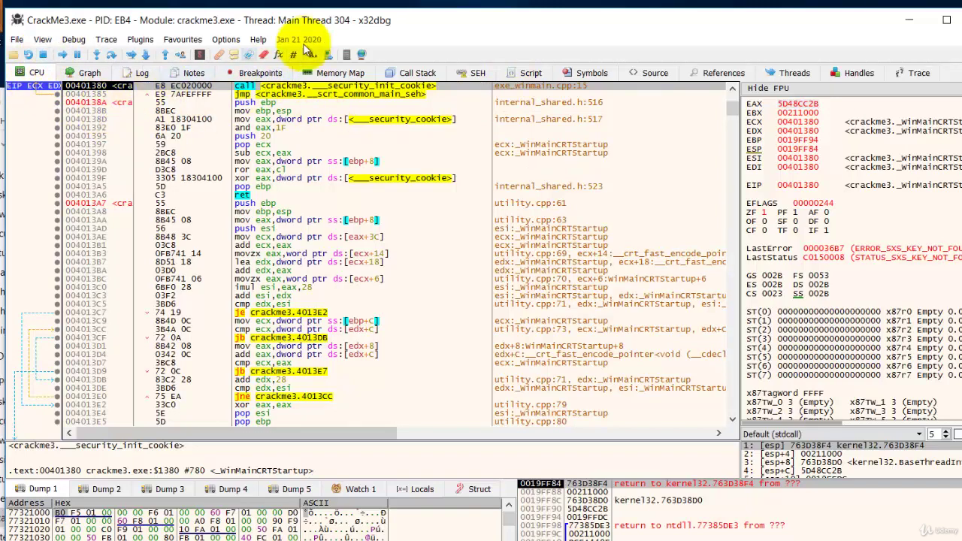
Review the Break on event options in the debugger preferences again and close them without changes.
left_click(225, 39)
left_click(248, 48)
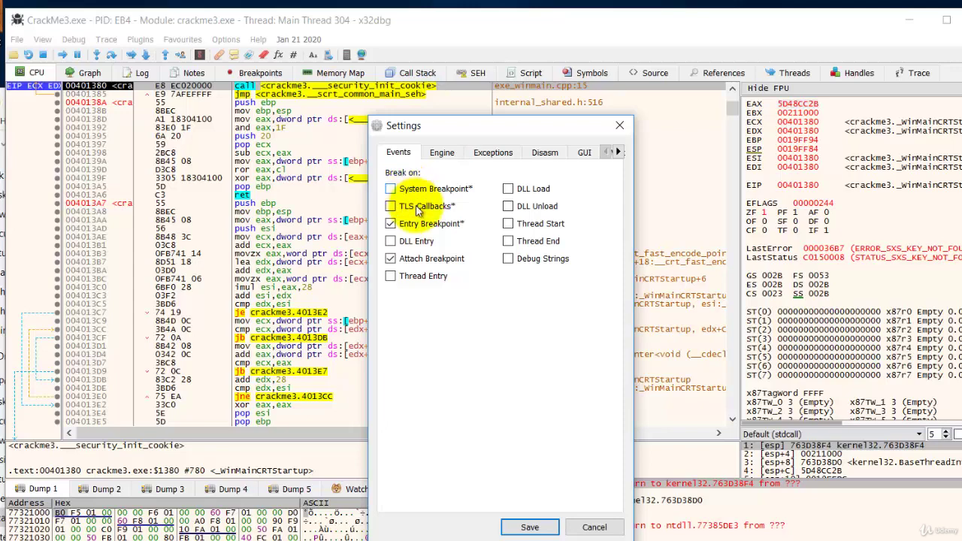
left_click(594, 526)
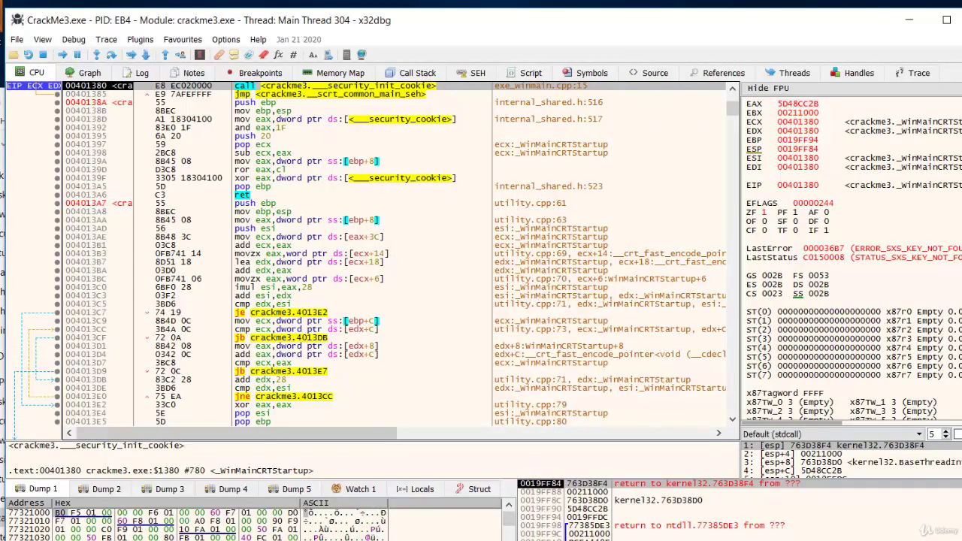
Switch to the analyzing-crackme-3.txt notes in Notepad and highlight the "Setup for x64dbg" heading to review that section.
key("alt+Tab")
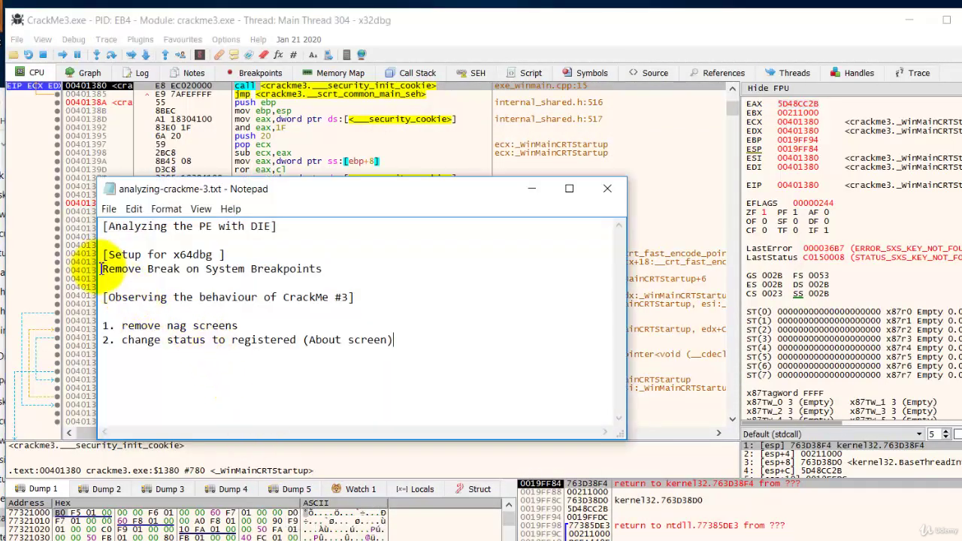
left_click_drag(109, 255, 200, 255)
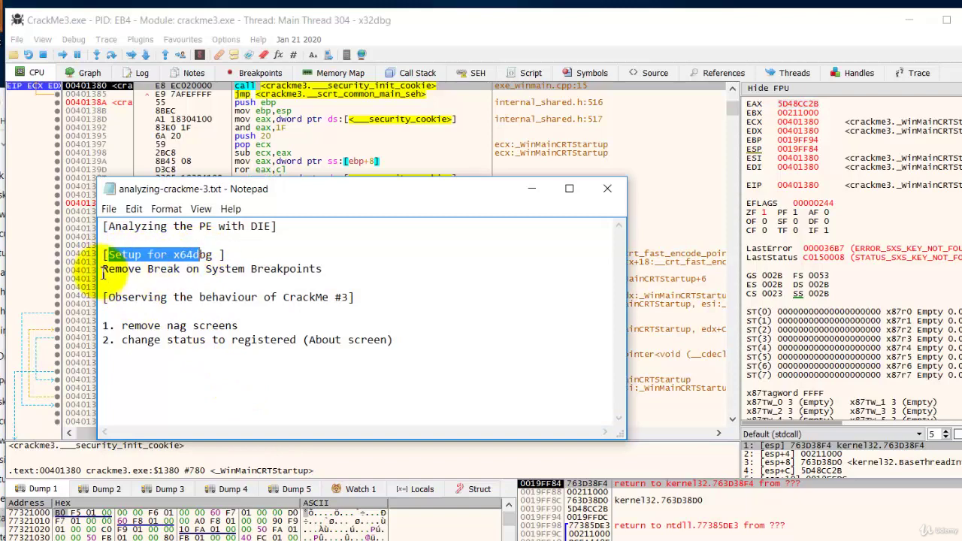